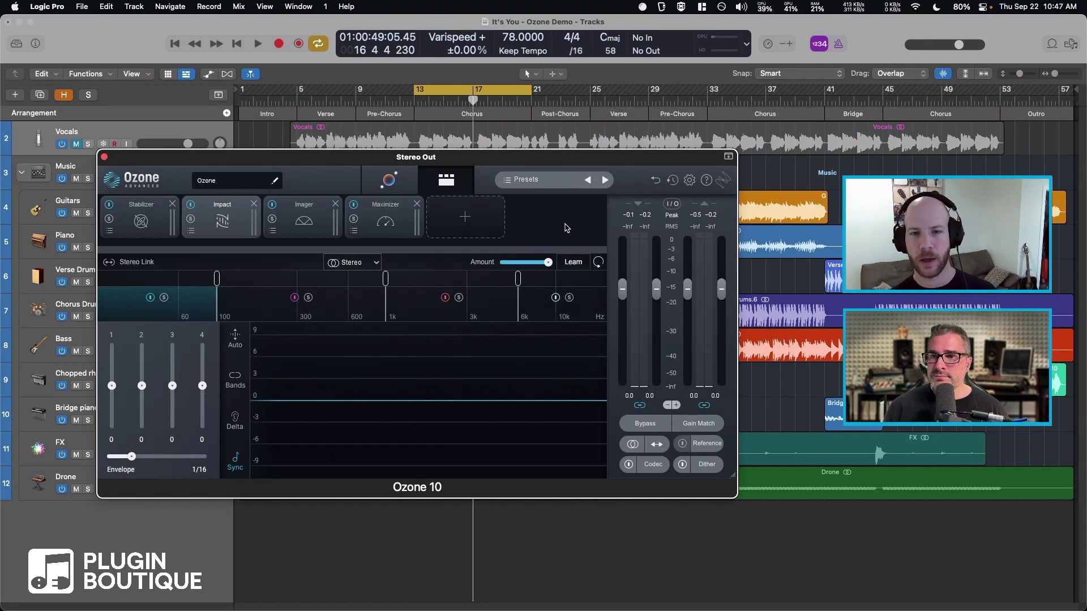
Play the song until Learn settles the Impact crossover points, then stop playback
key("space")
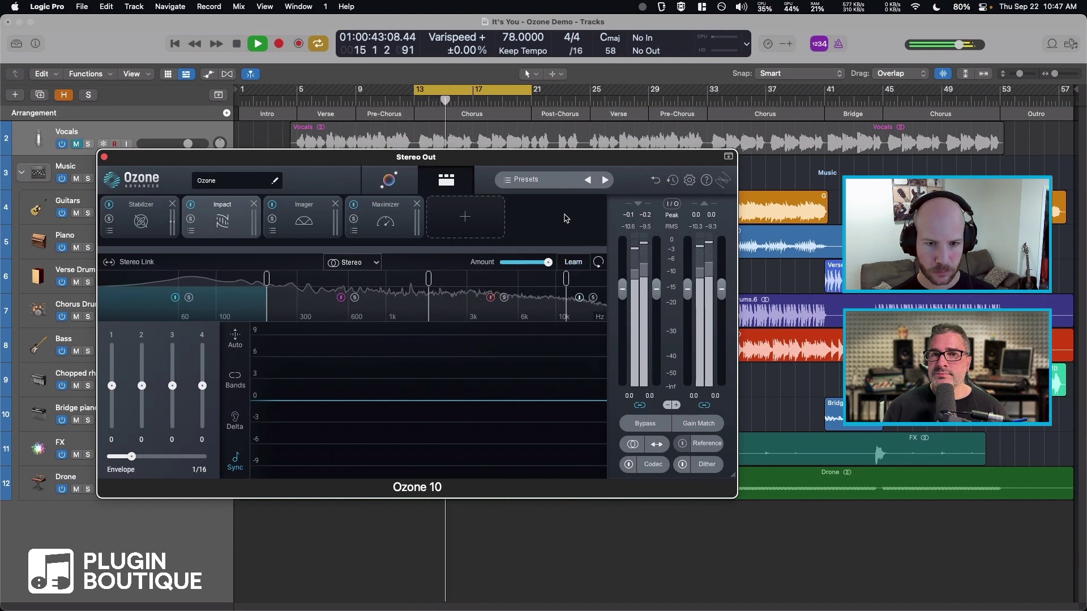
key("space")
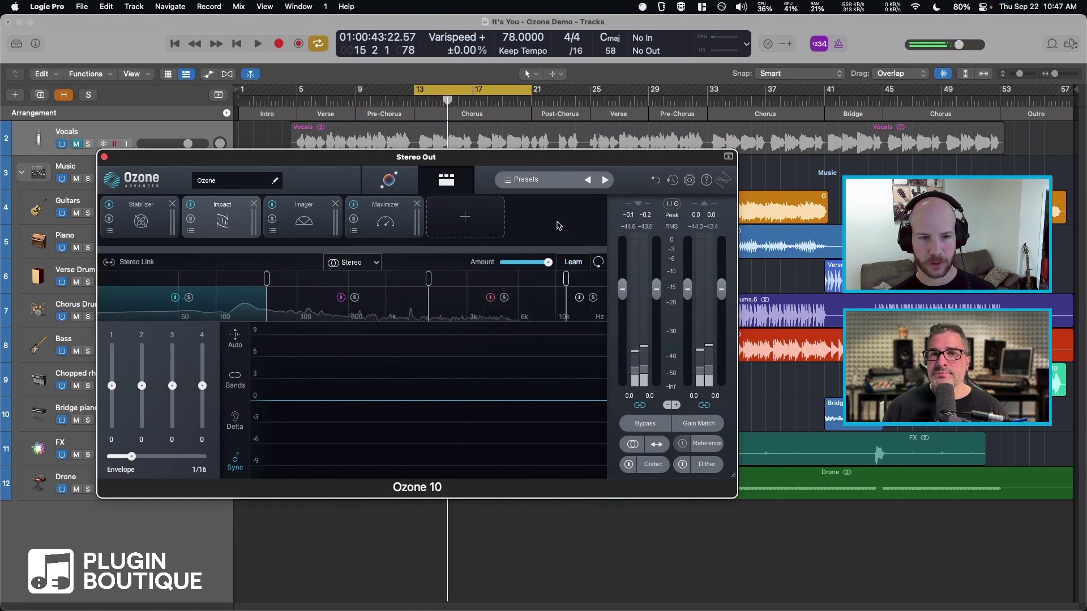